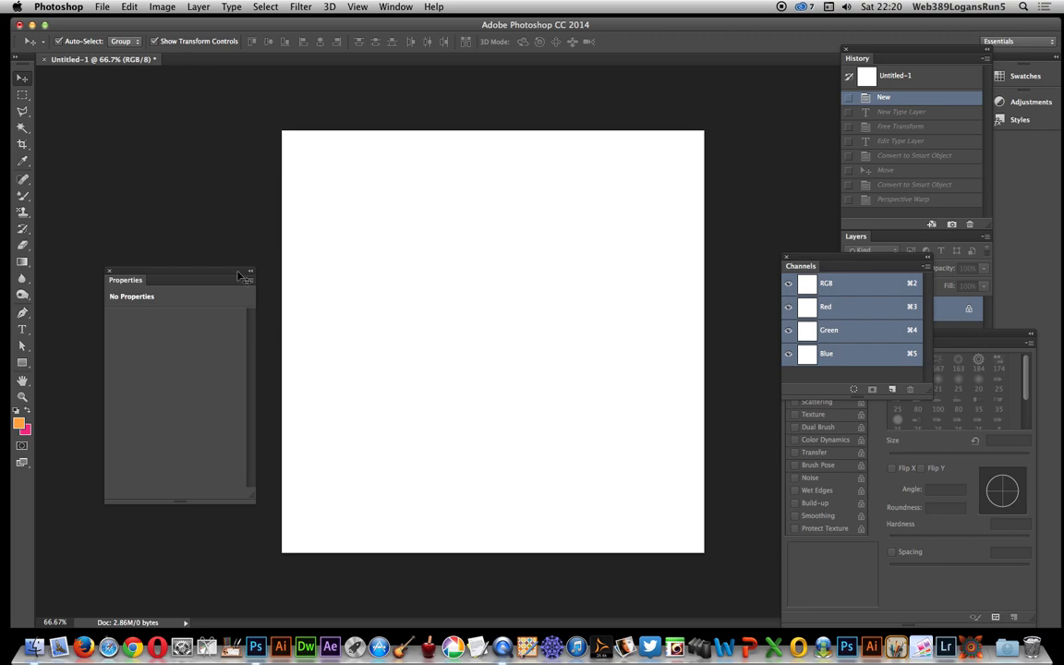
# - Draw a solid red rectangle about 318 by 625 px in the upper left part of the canvas
pyautogui.click(22, 362)
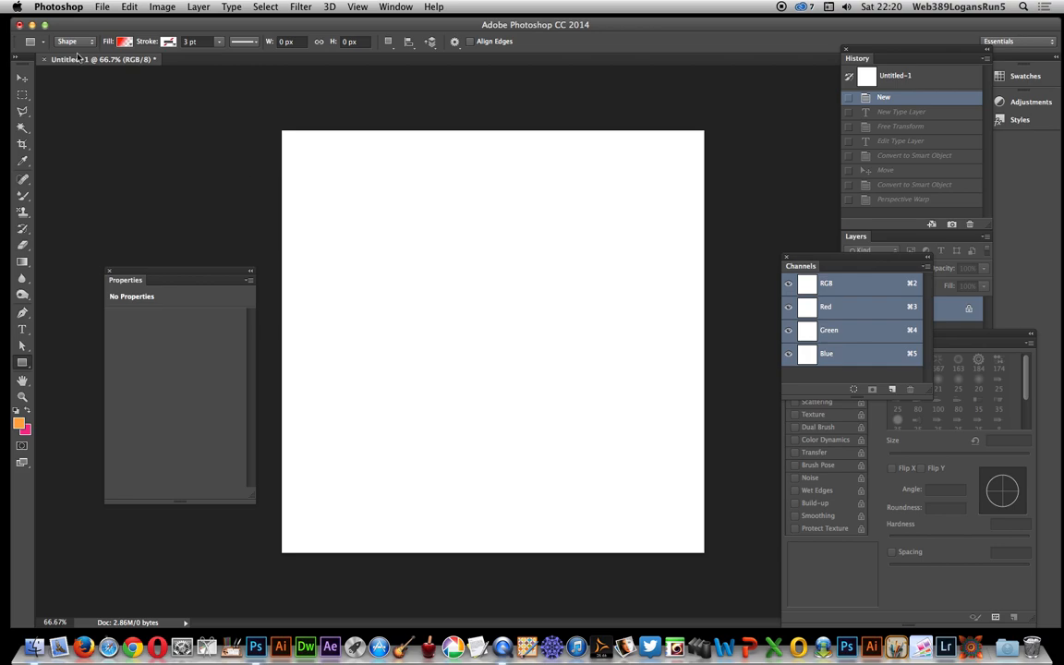
pyautogui.click(124, 42)
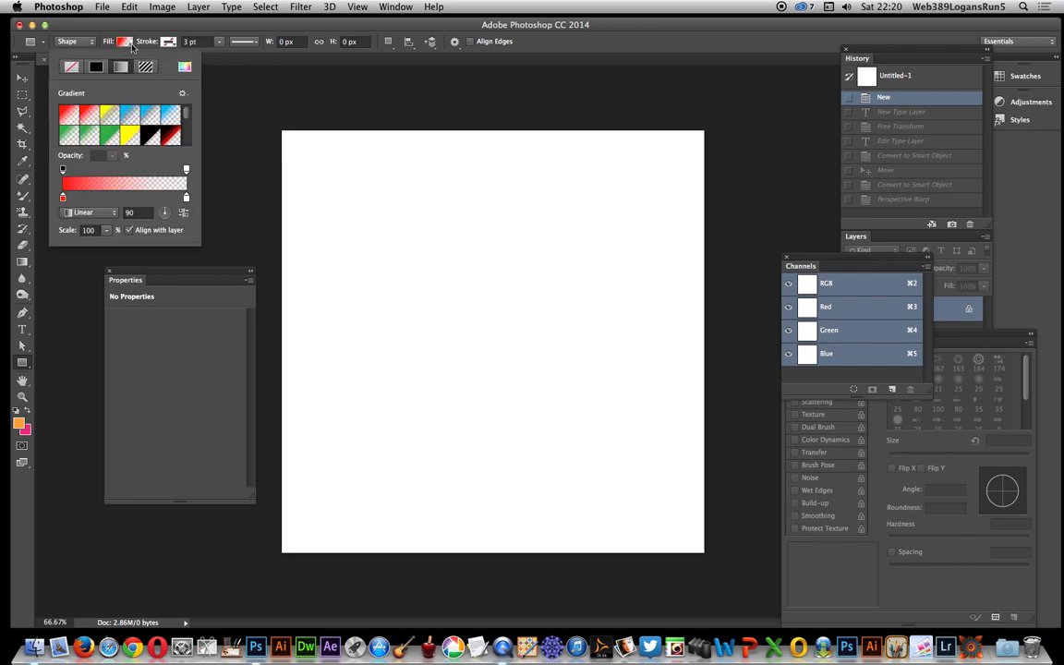
pyautogui.click(96, 66)
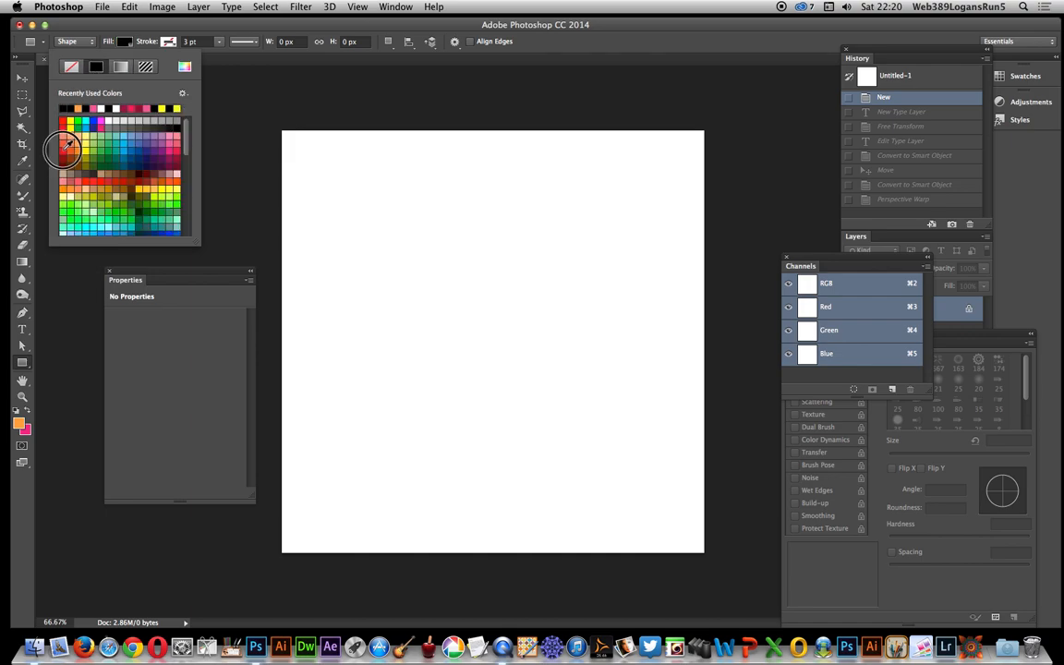
pyautogui.click(66, 143)
pyautogui.moveTo(336, 167); pyautogui.dragTo(472, 431)
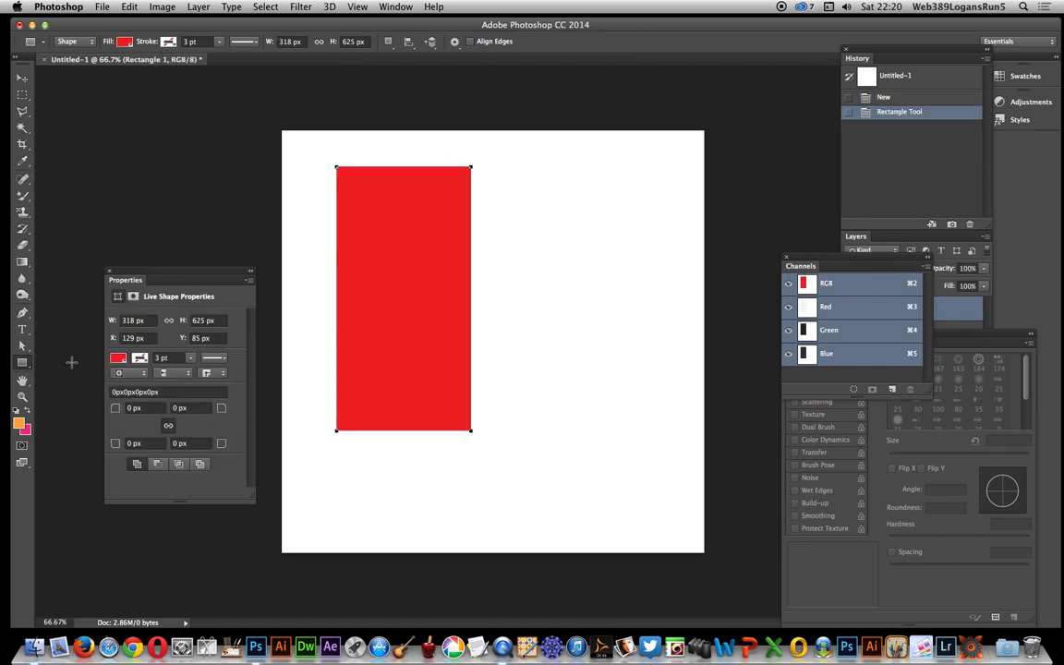
# - Add the character "A" as black text in the GX121Chevron_01 font at the rectangle's upper left edge
pyautogui.click(23, 330)
pyautogui.click(310, 231)
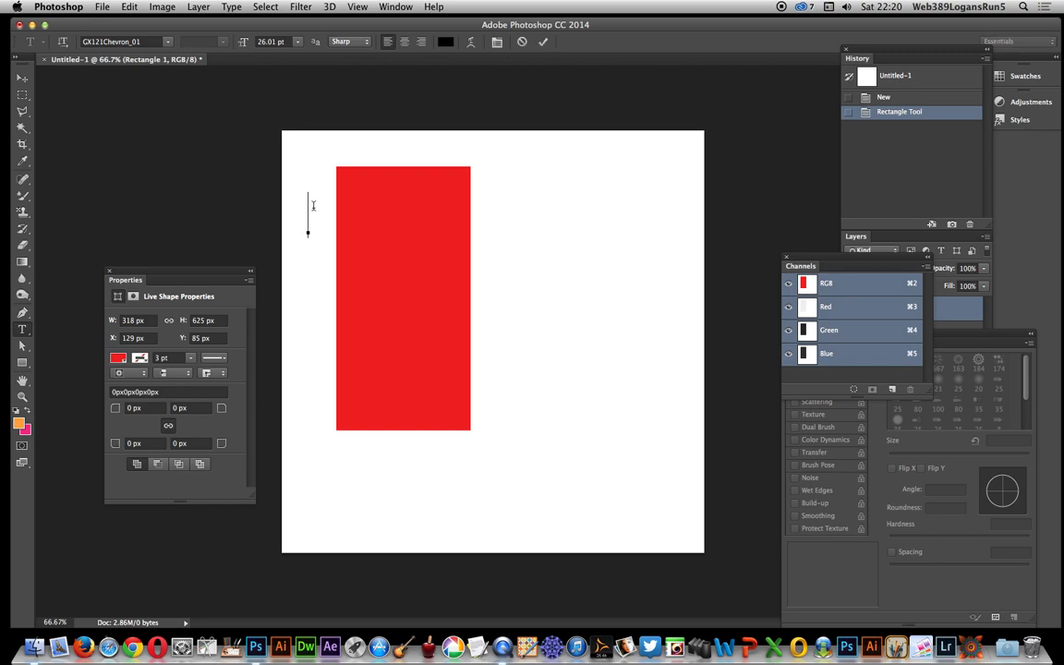
pyautogui.write('a')
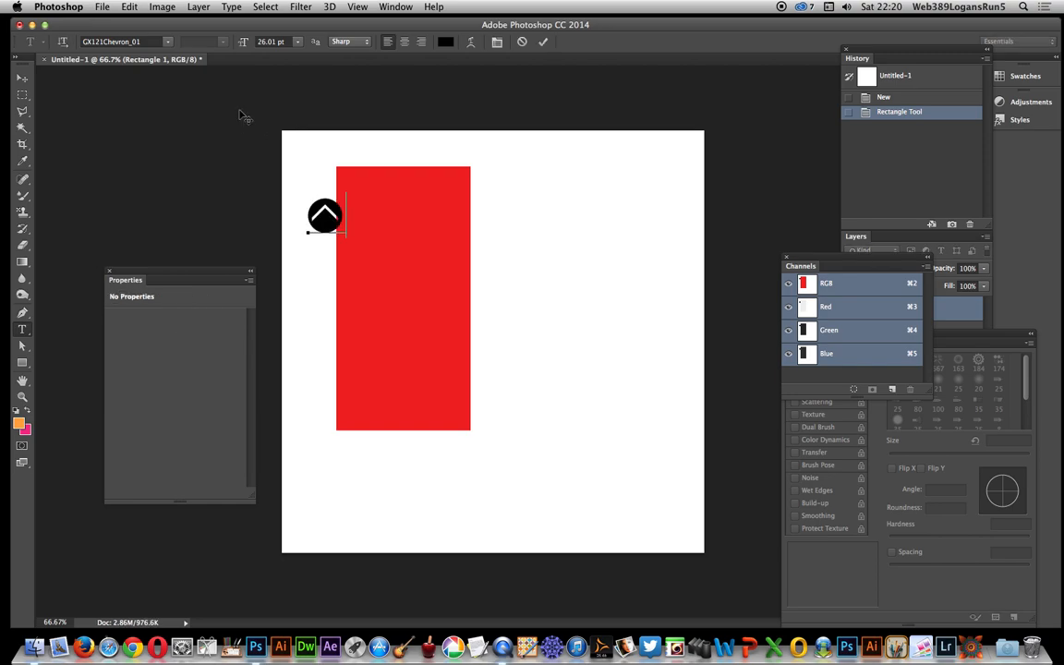
pyautogui.click(22, 78)
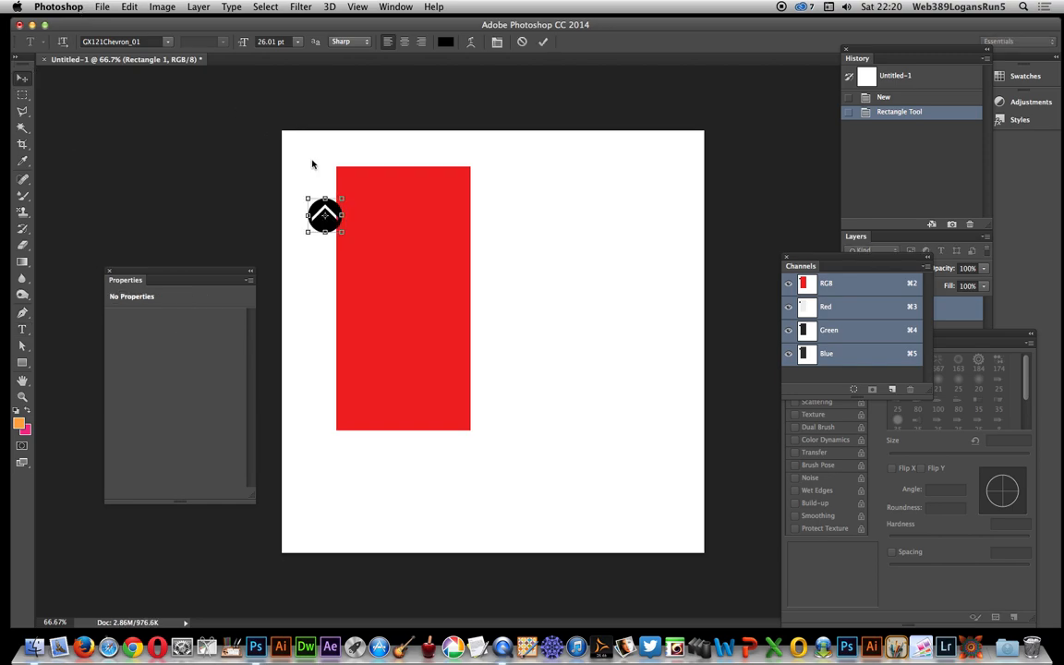
# - Move the chevron symbol onto the red rectangle's upper part and scale it to about 351% width and 297% height
pyautogui.moveTo(341, 233); pyautogui.dragTo(379, 219)
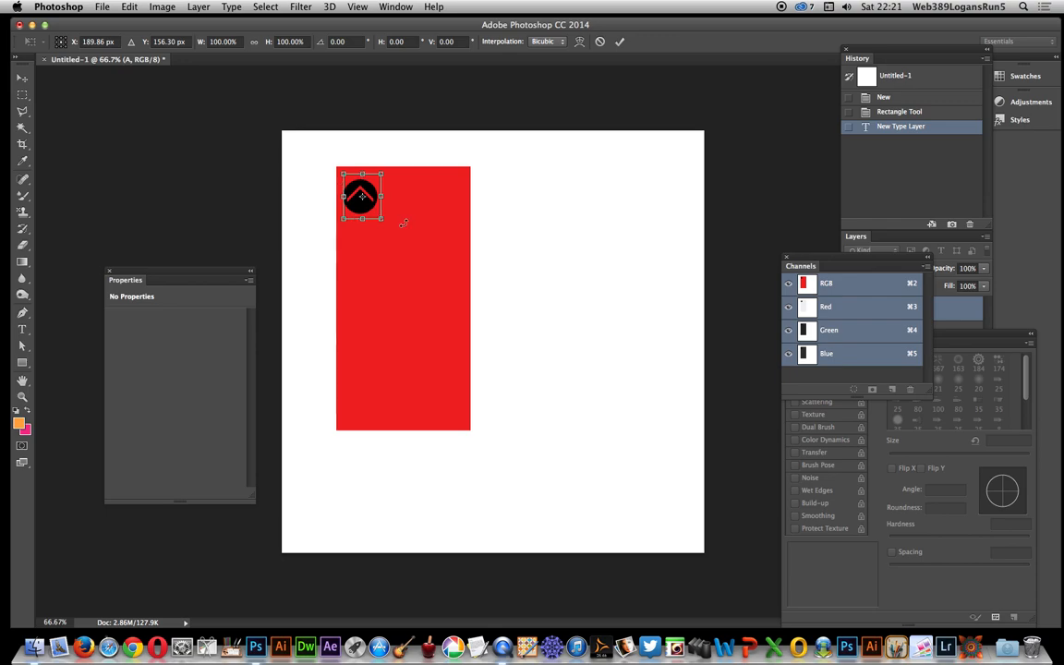
pyautogui.moveTo(375, 225); pyautogui.dragTo(477, 307)
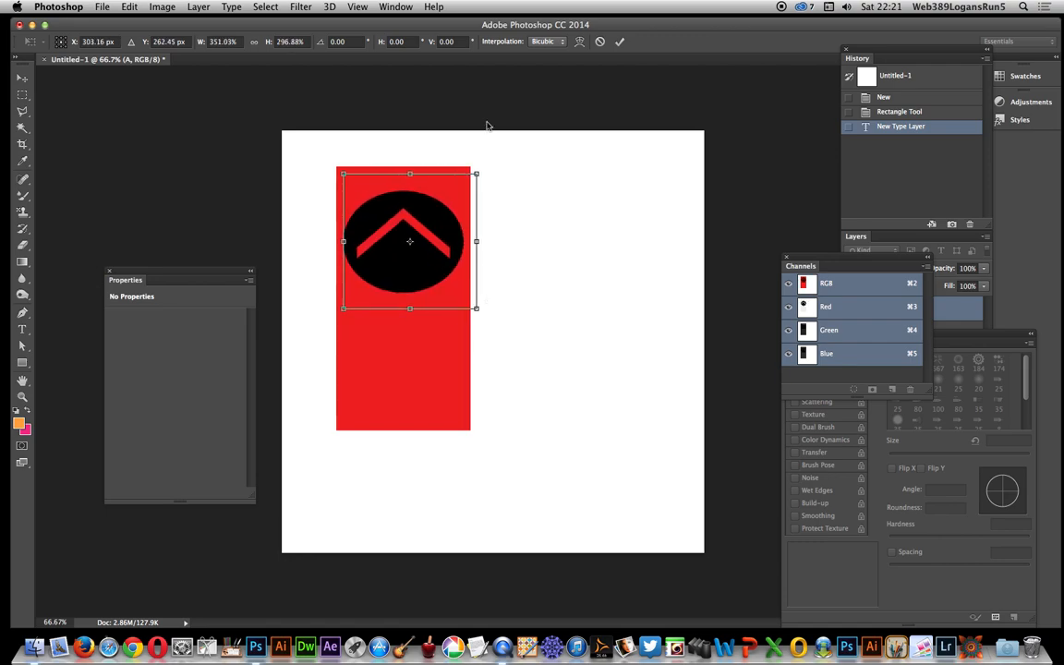
pyautogui.click(620, 44)
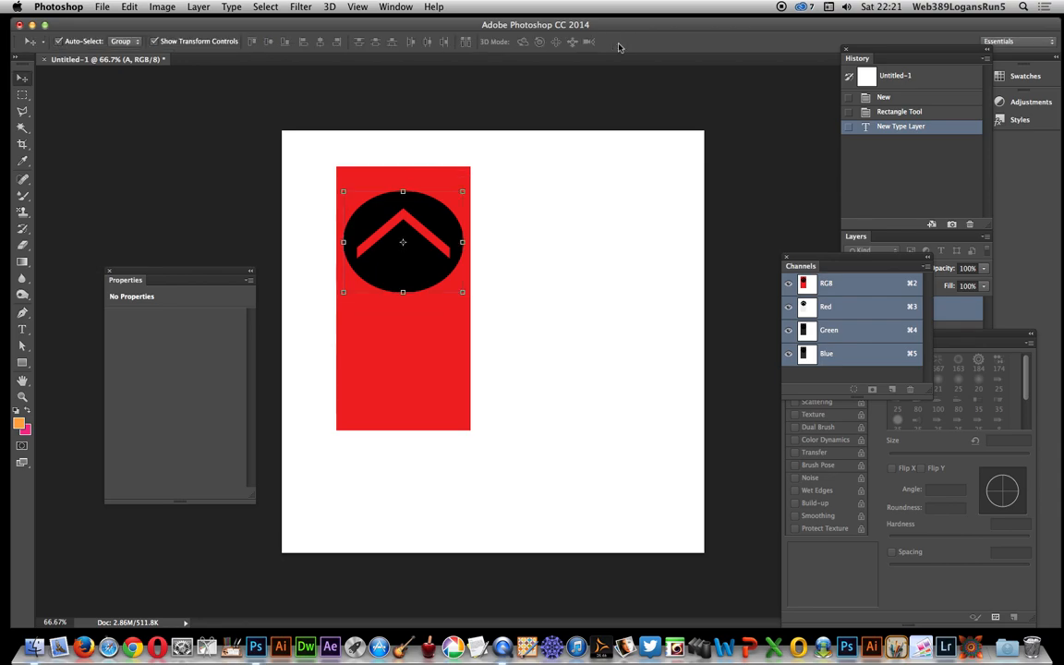
# - Convert the chevron type layer into a smart object
pyautogui.click(207, 7)
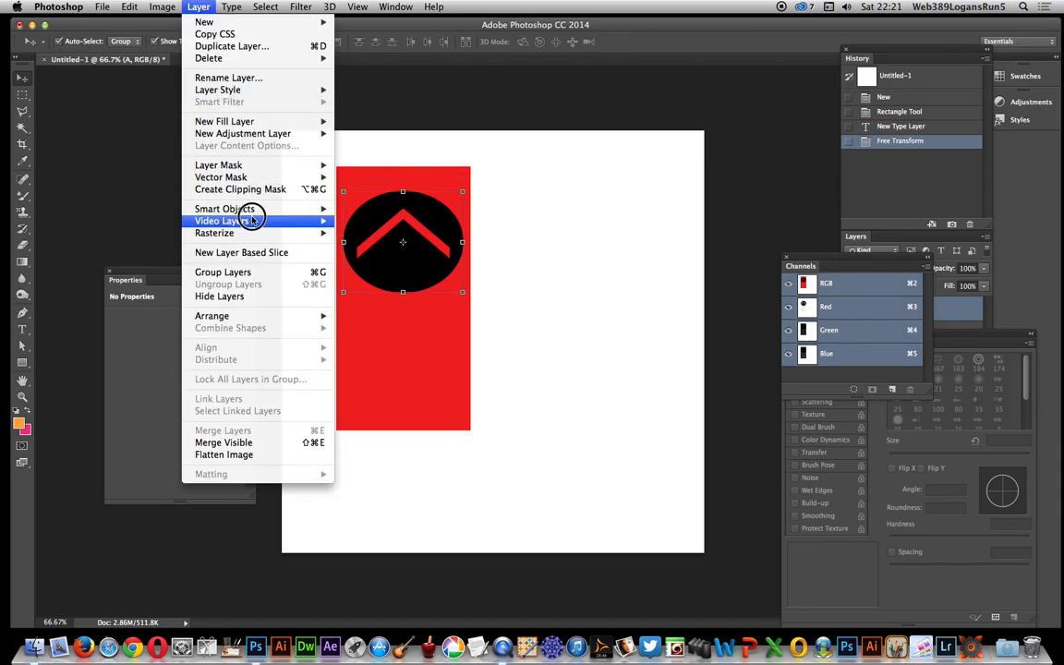
pyautogui.moveTo(258, 210)
pyautogui.click(440, 208)
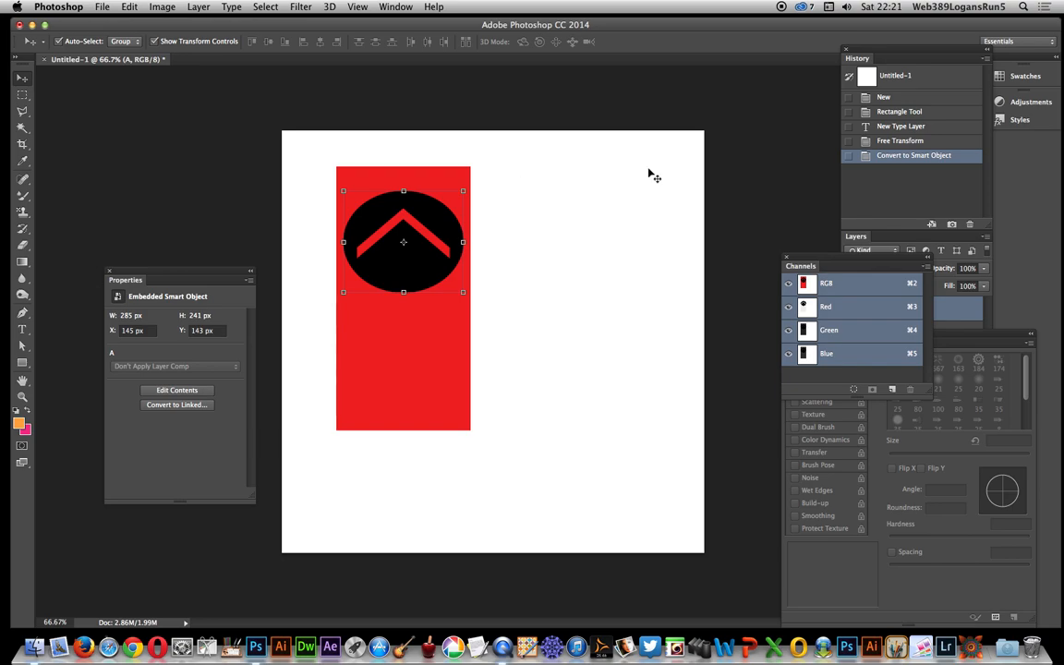
# - Combine the chevron layer A and the Rectangle 1 layer into a single smart object
pyautogui.click(860, 239)
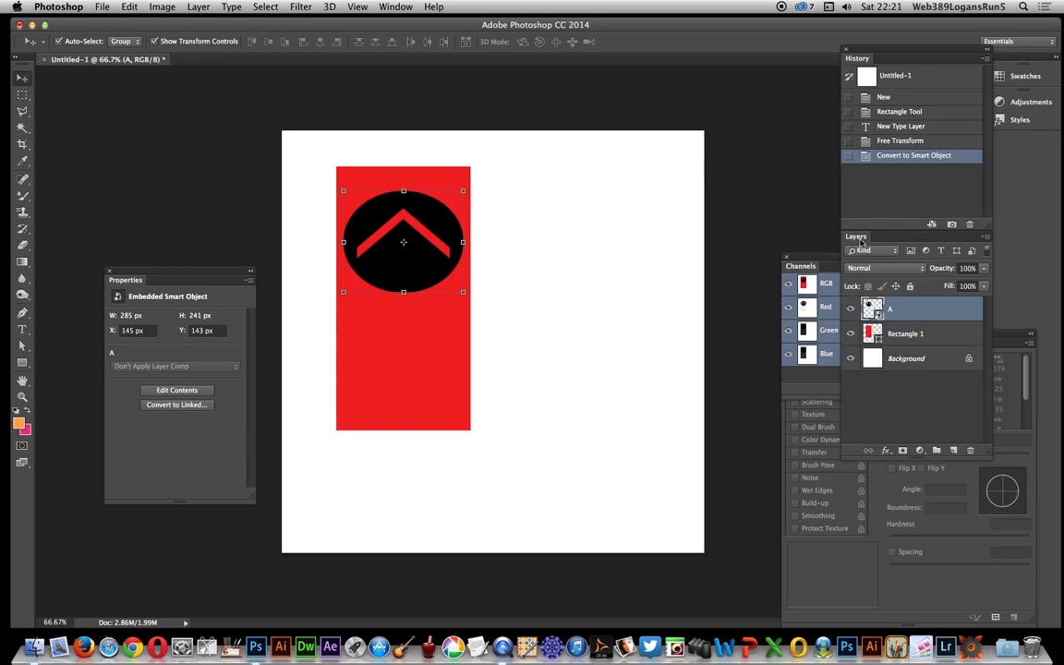
pyautogui.keyDown('shift'); pyautogui.click(905, 336); pyautogui.keyUp('shift')
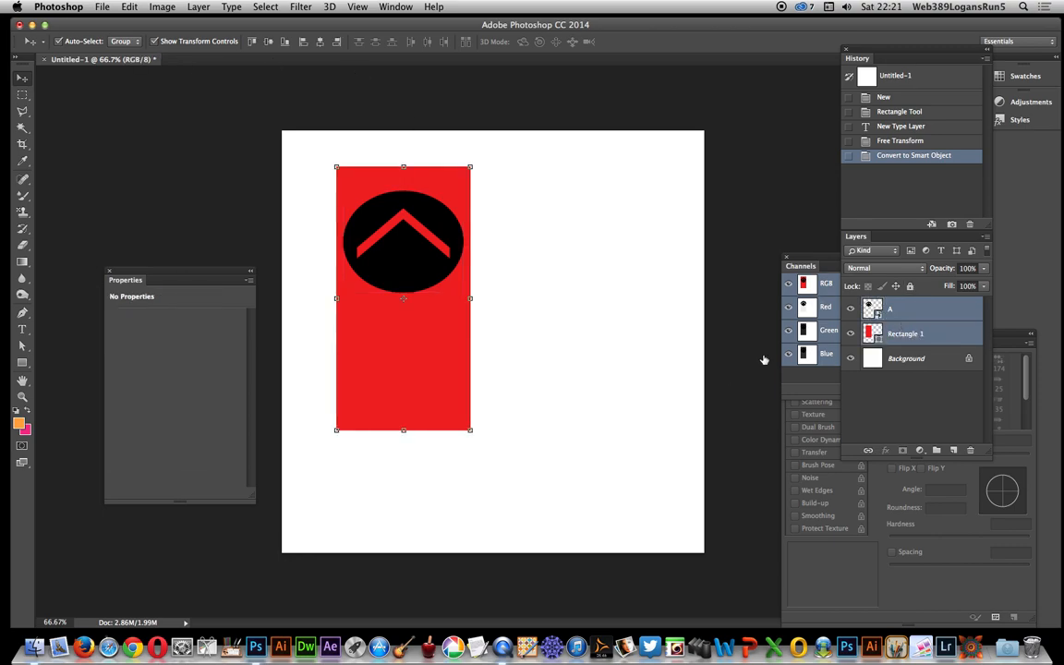
pyautogui.click(199, 7)
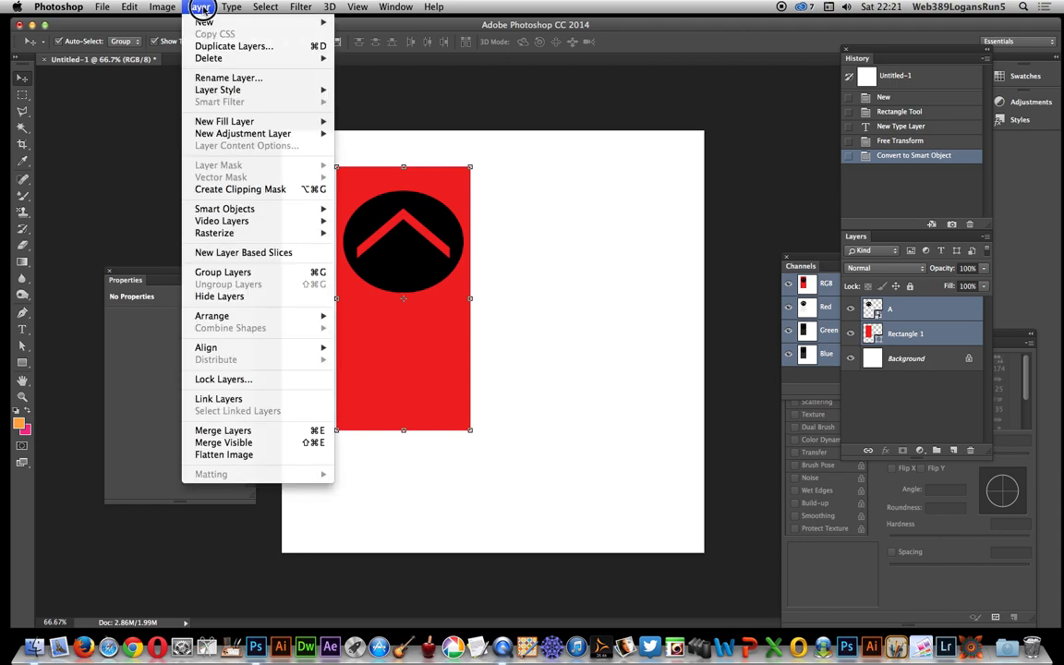
pyautogui.moveTo(231, 209)
pyautogui.click(365, 208)
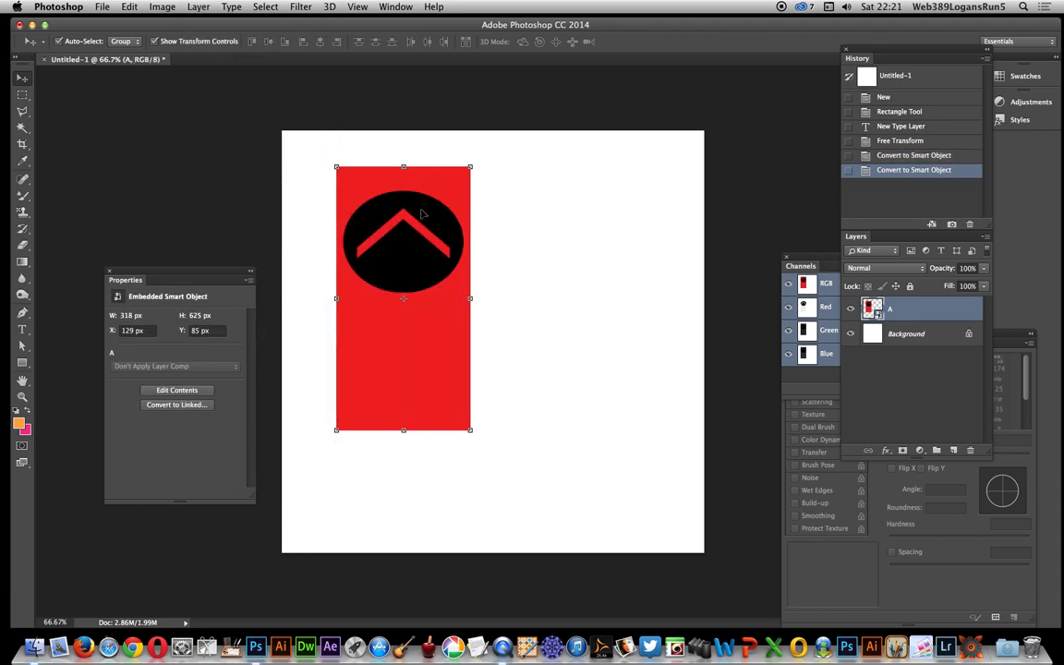
# - Duplicate the red chevron panel flush against its right side and combine both panels into one smart object
pyautogui.moveTo(513, 209); pyautogui.dragTo(568, 212)
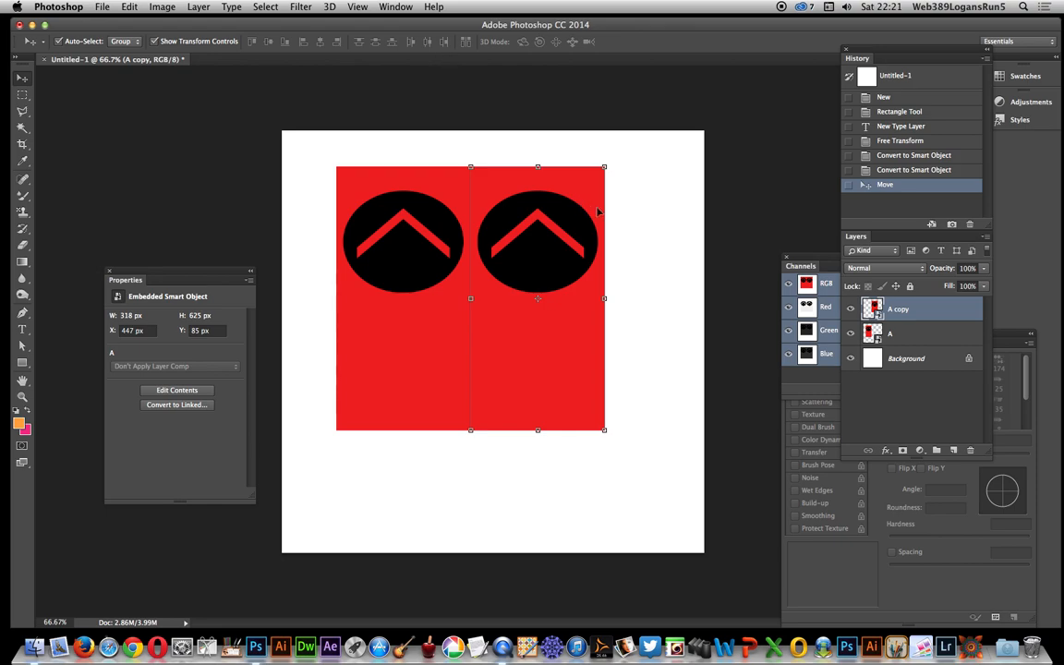
pyautogui.keyDown('shift'); pyautogui.click(918, 343); pyautogui.keyUp('shift')
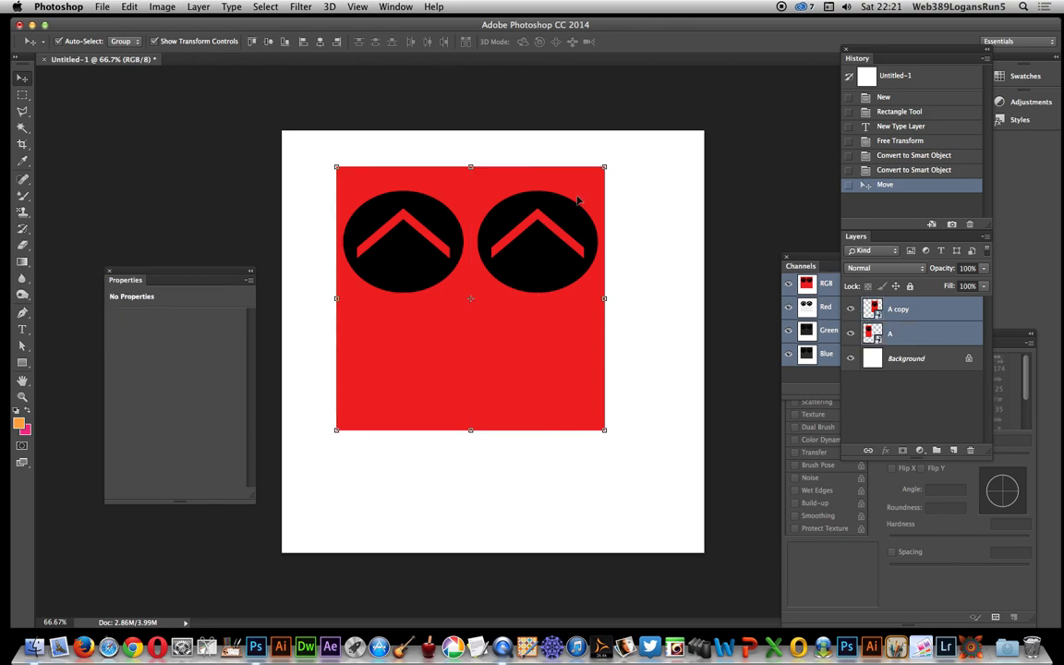
pyautogui.click(213, 6)
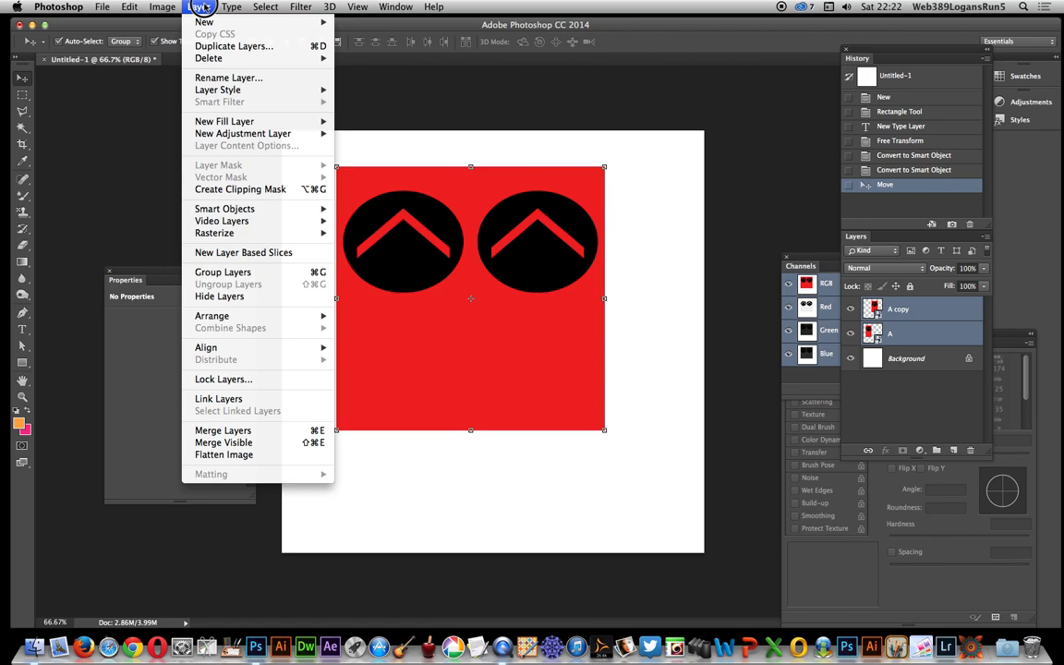
pyautogui.moveTo(314, 209)
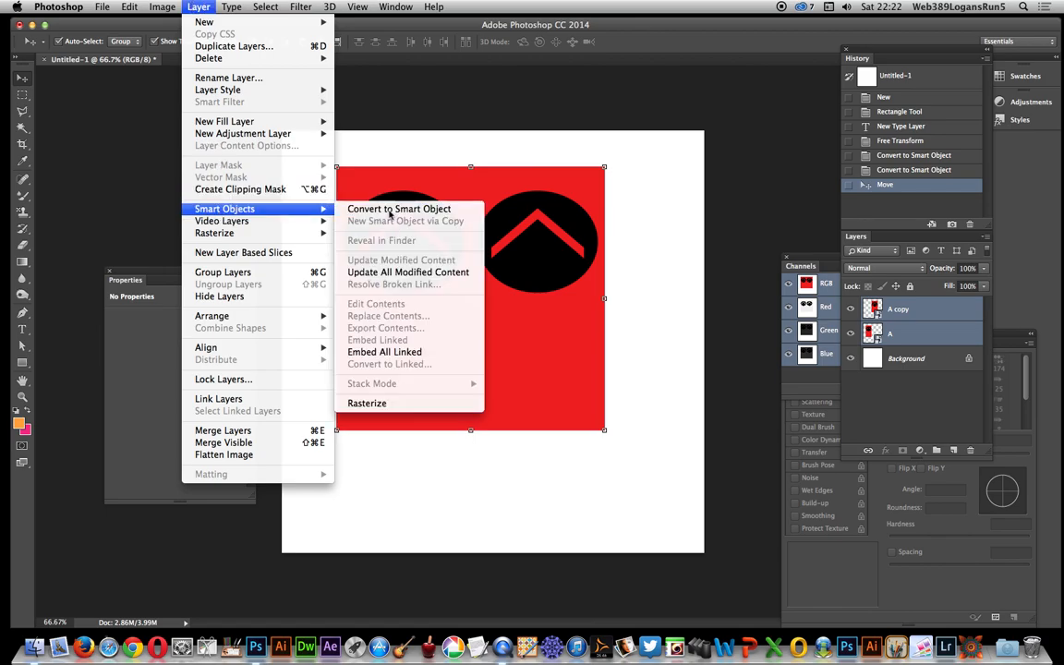
pyautogui.click(389, 210)
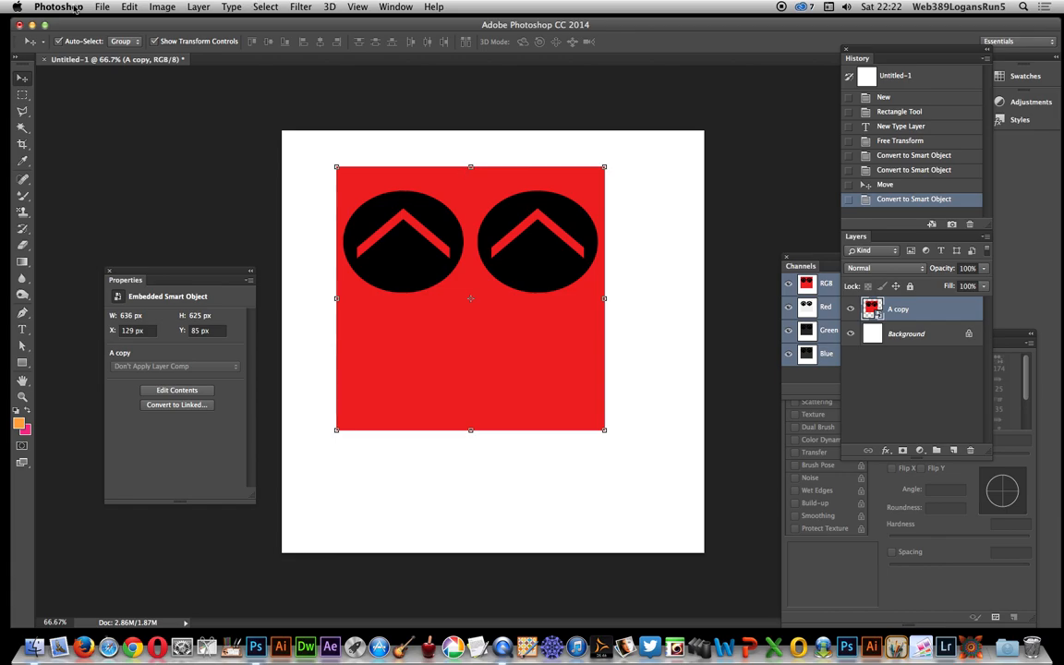
# - Start a Perspective Warp on the combined smart object and lay out a plane around the left panel
pyautogui.click(130, 8)
pyautogui.click(67, 342)
pyautogui.click(130, 8)
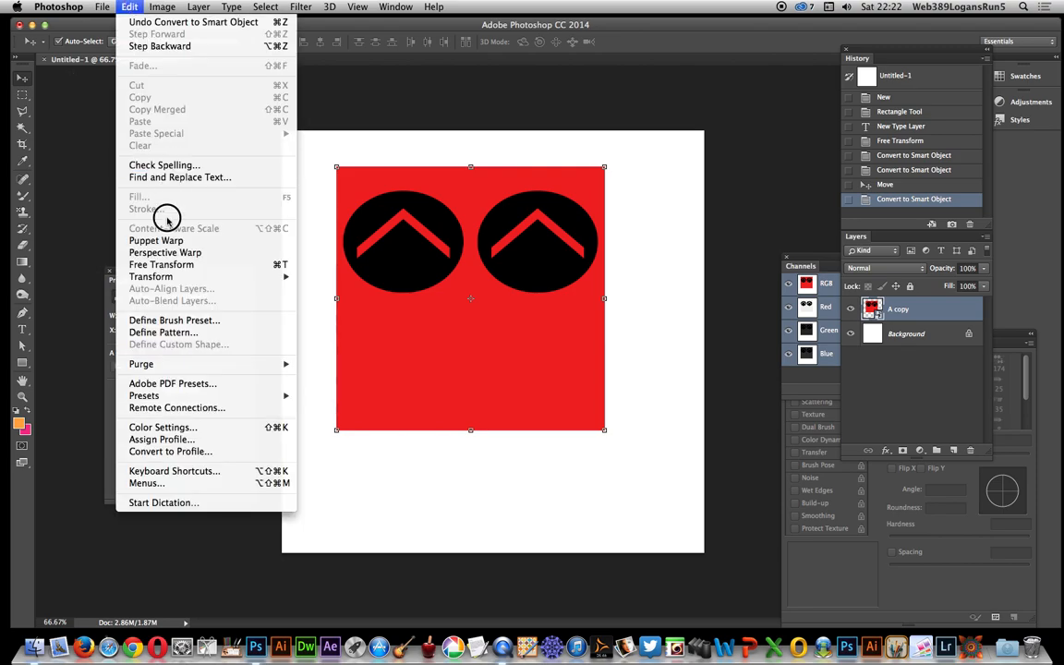
pyautogui.click(174, 253)
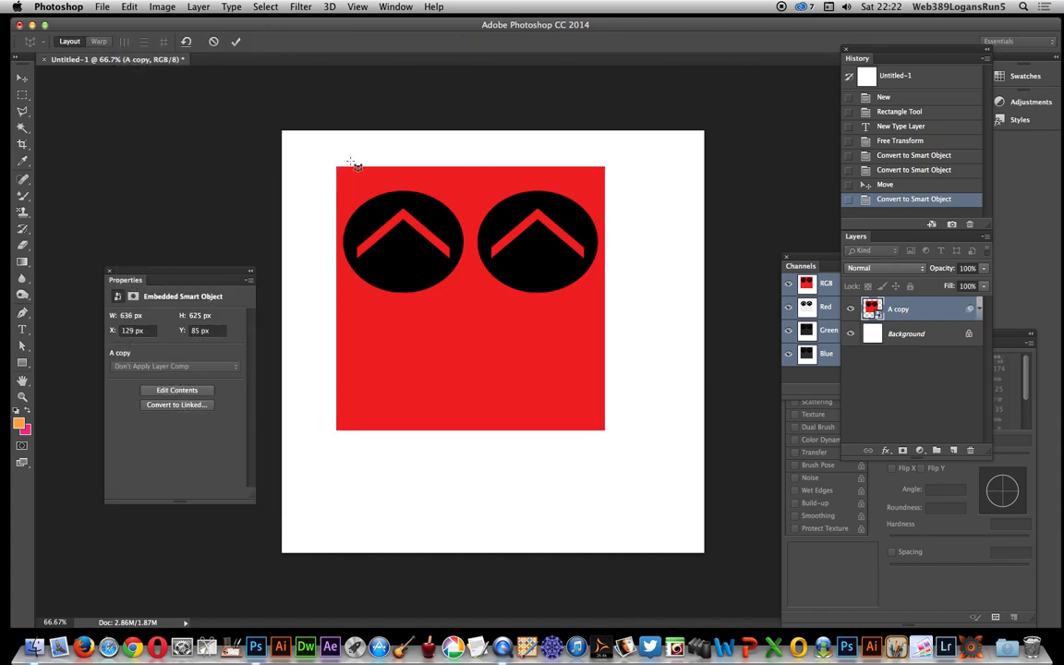
pyautogui.moveTo(327, 150); pyautogui.dragTo(471, 469)
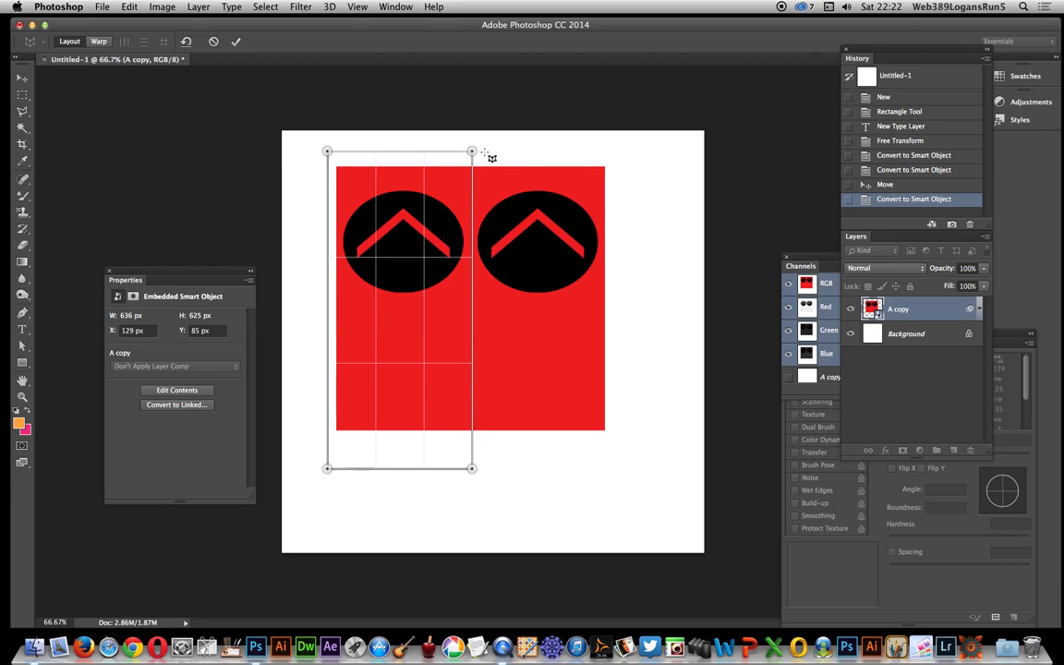
# - Lay out a second plane around the right panel, joined to the first plane along the panels' shared edge
pyautogui.moveTo(484, 152); pyautogui.dragTo(590, 440)
pyautogui.moveTo(564, 235); pyautogui.dragTo(632, 445)
pyautogui.moveTo(479, 239); pyautogui.dragTo(477, 455)
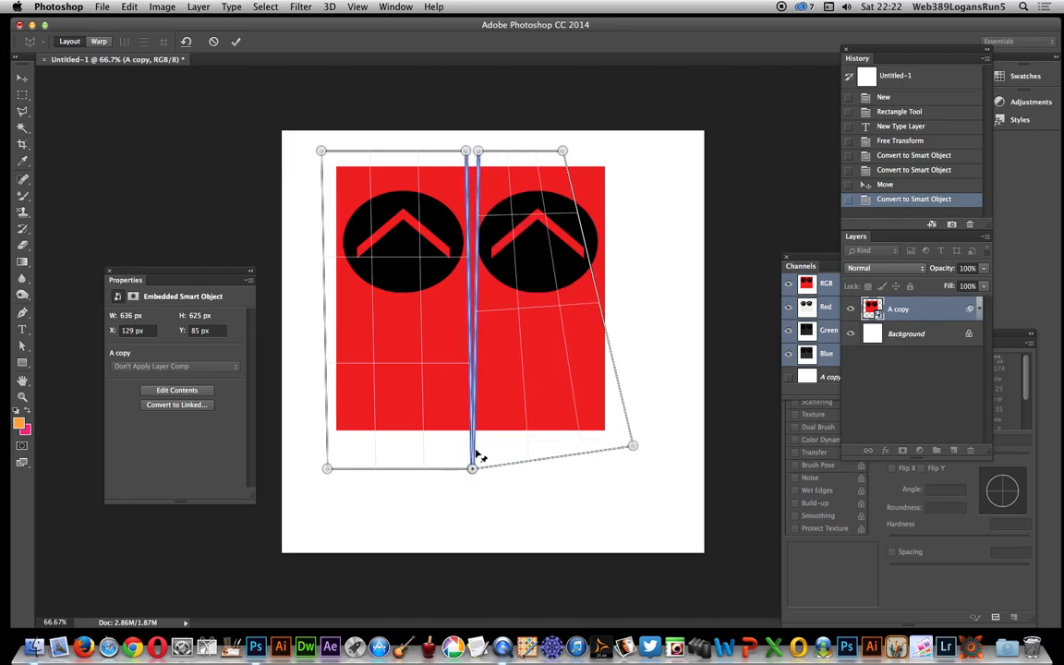
pyautogui.moveTo(563, 151); pyautogui.dragTo(624, 153)
pyautogui.moveTo(633, 448)
pyautogui.mouseDown()
pyautogui.moveTo(636, 477)
pyautogui.moveTo(627, 469)
pyautogui.mouseUp()
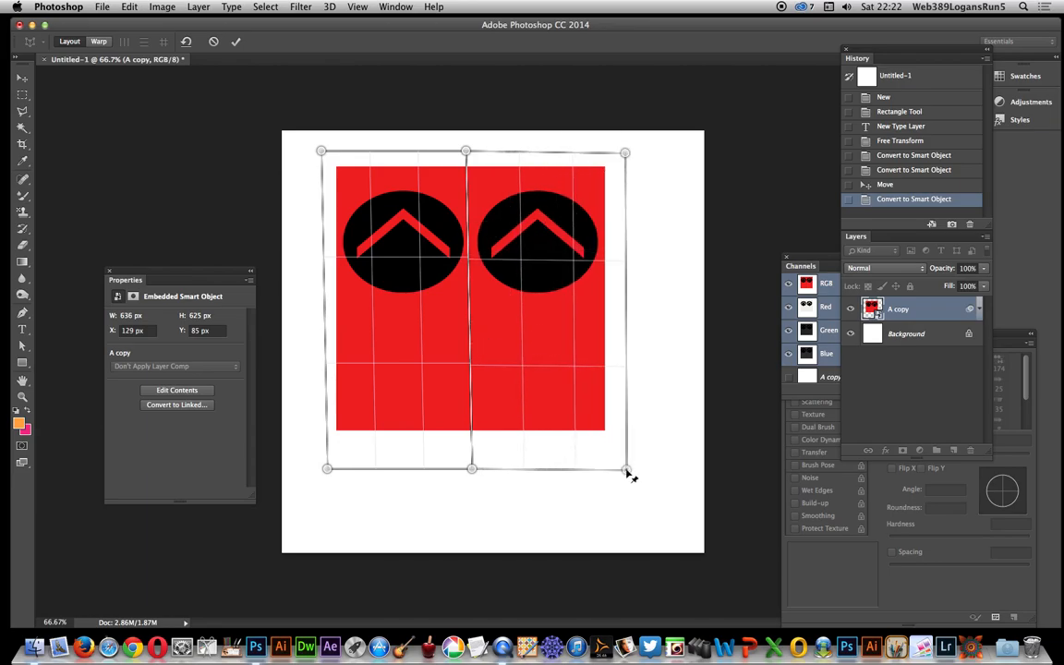
# - Warp the shared edge into a fold by pulling its upper corner above the canvas and raising its lower corner
pyautogui.click(98, 41)
pyautogui.moveTo(467, 174); pyautogui.dragTo(402, 69)
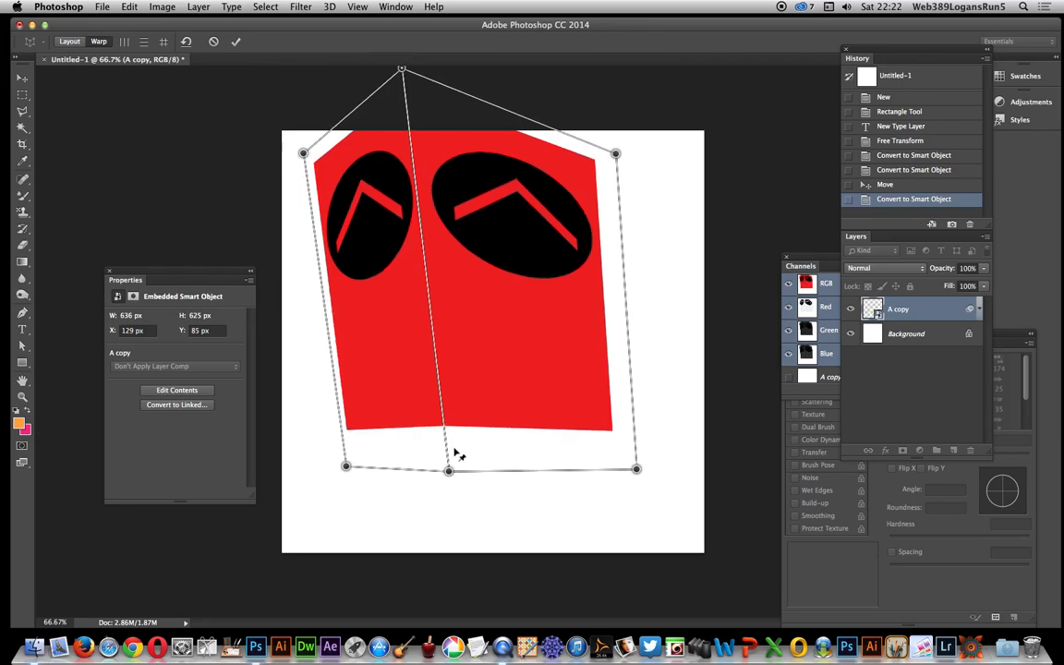
pyautogui.moveTo(449, 471); pyautogui.dragTo(436, 435)
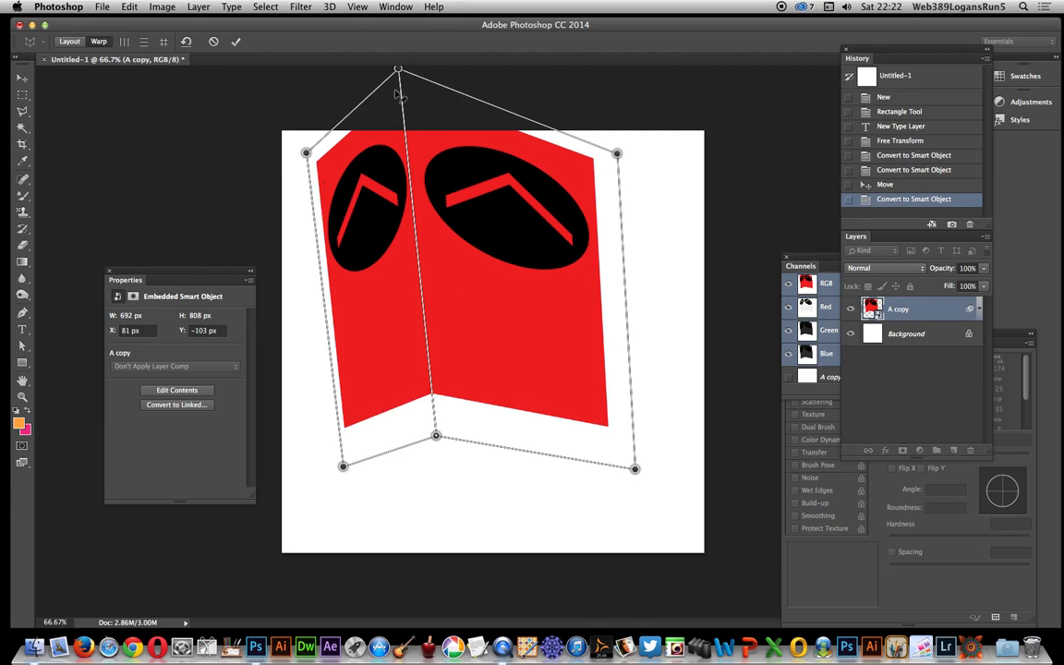
# - Pull the right plane's outer corners inward to narrow it to roughly mirror the left plane, and apply the warp
pyautogui.moveTo(621, 155); pyautogui.dragTo(558, 247)
pyautogui.moveTo(627, 471); pyautogui.dragTo(551, 474)
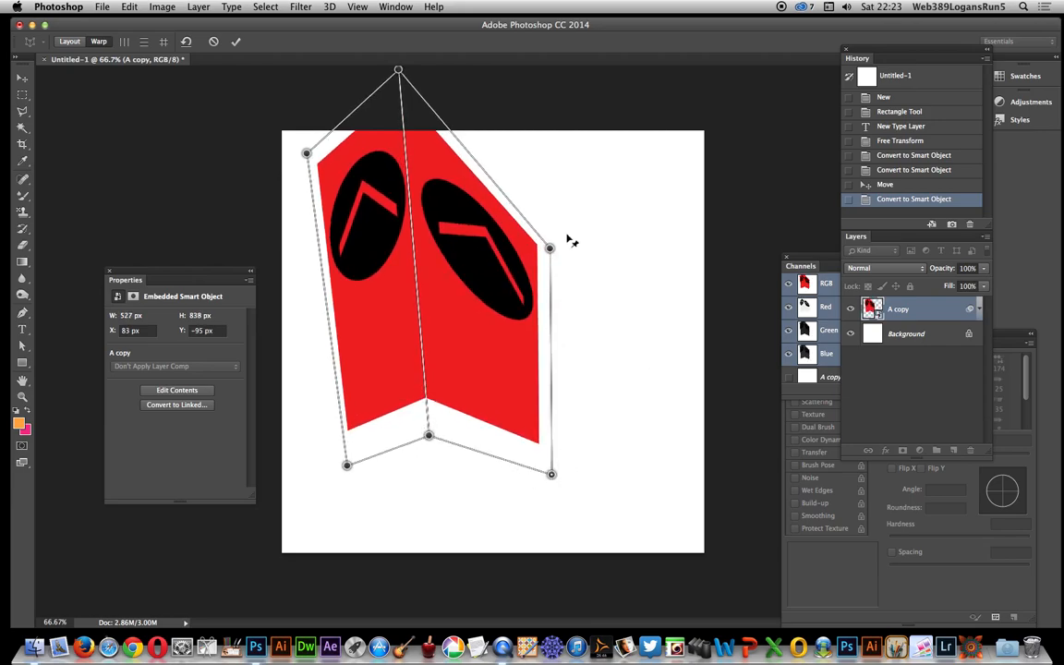
pyautogui.moveTo(549, 250); pyautogui.dragTo(502, 157)
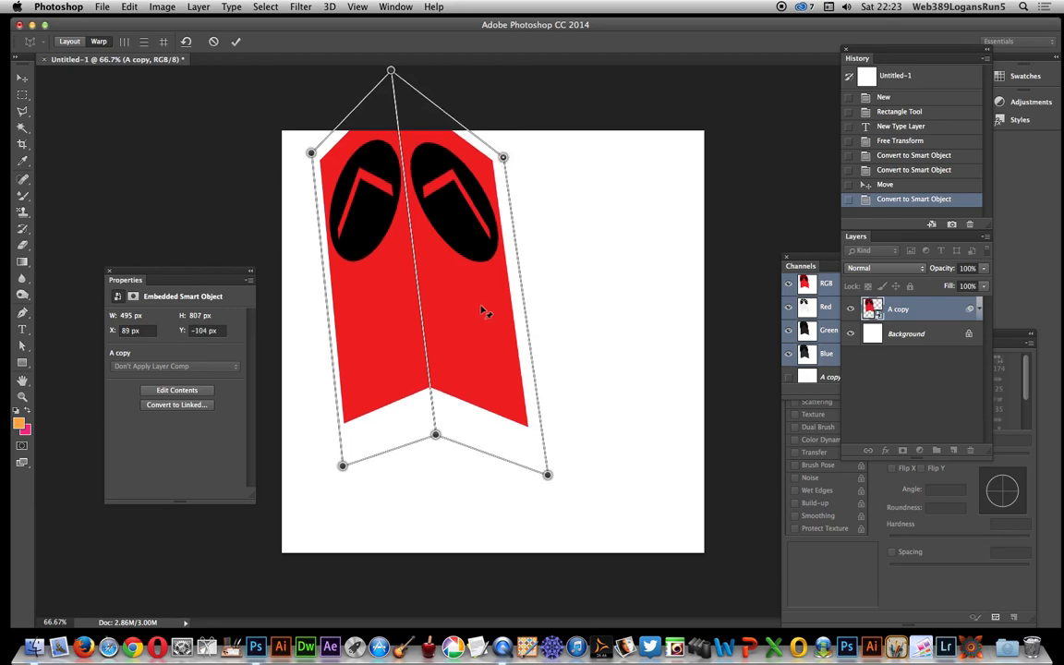
pyautogui.click(235, 41)
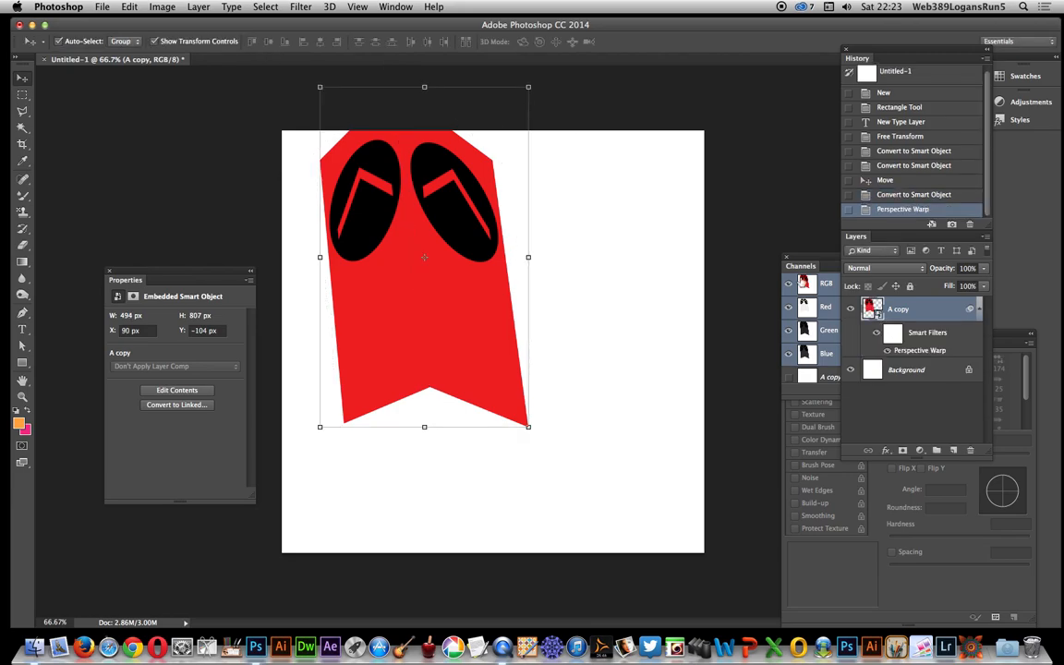
# - Re-edit the Perspective Warp smart filter, shift the fold's upper corner slightly down and to the right, and apply it
pyautogui.doubleClick(924, 351)
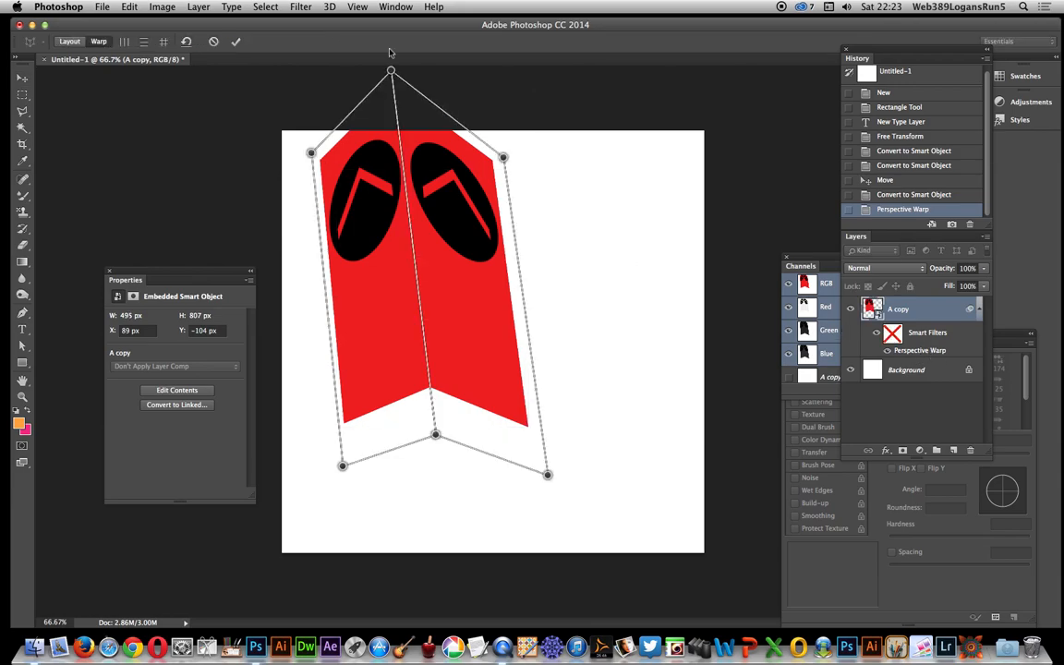
pyautogui.moveTo(392, 72); pyautogui.dragTo(402, 83)
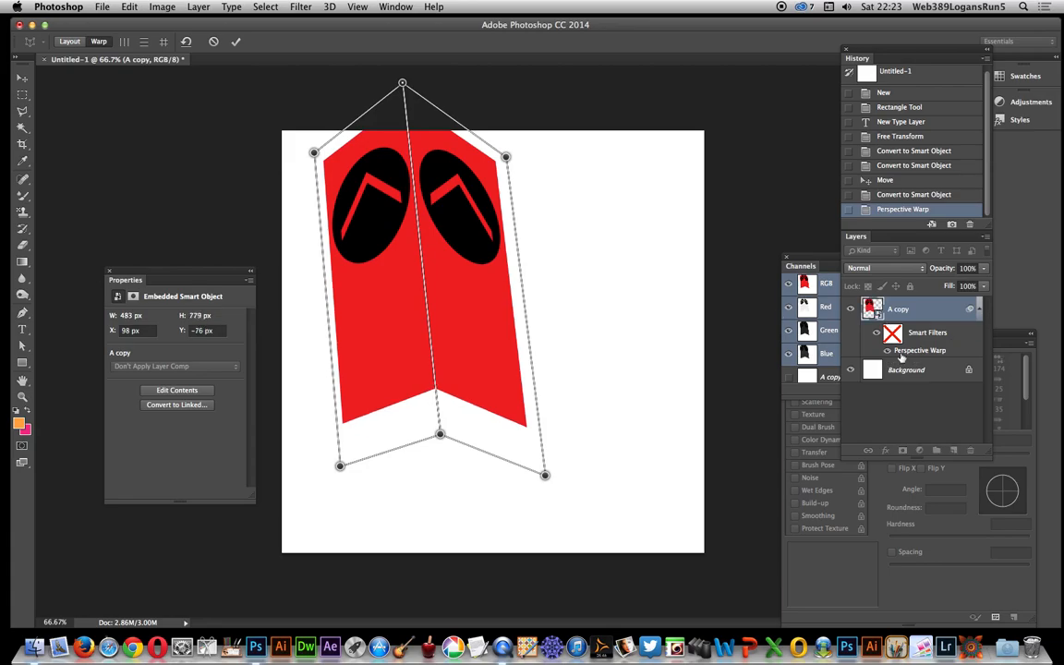
pyautogui.click(235, 42)
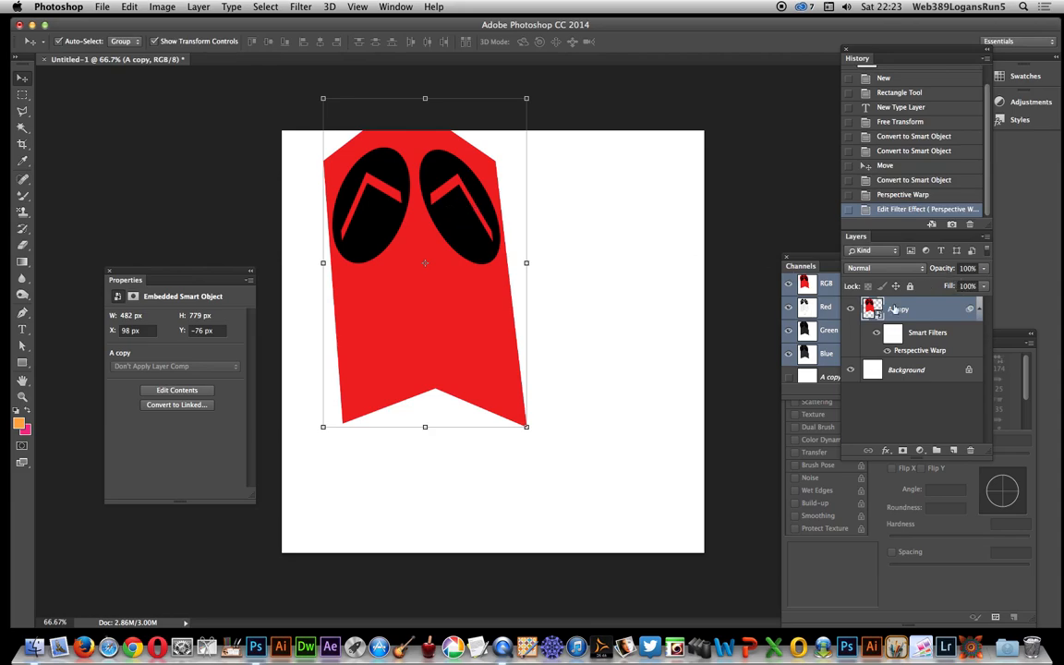
# - Open the nested smart objects down to the symbol's type layer and replace its character with U, the double-chevron glyph
pyautogui.doubleClick(883, 312)
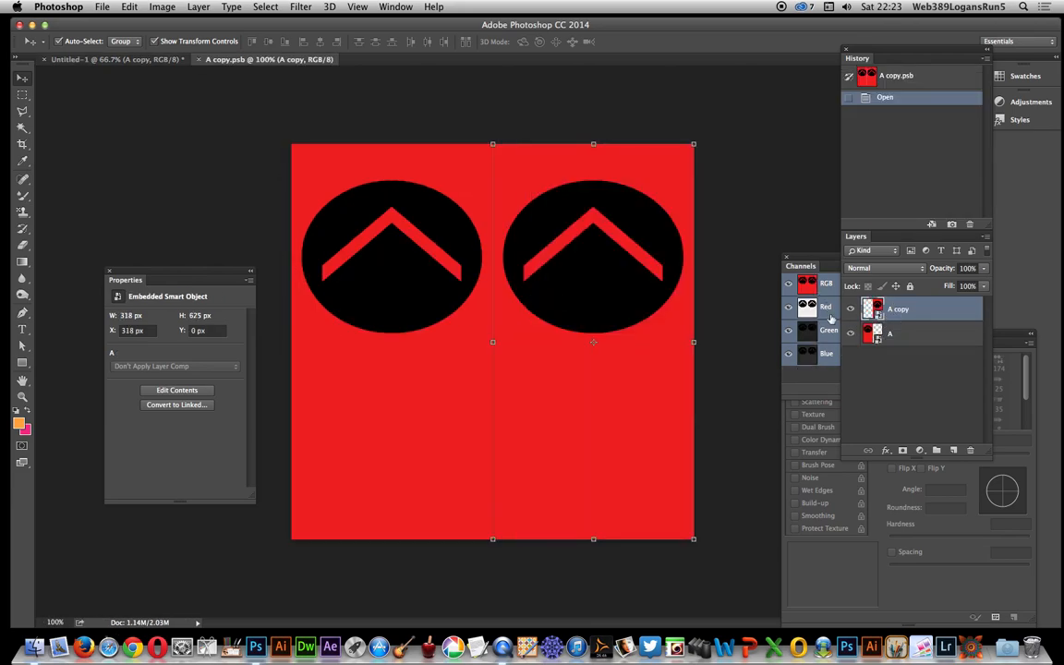
pyautogui.doubleClick(880, 314)
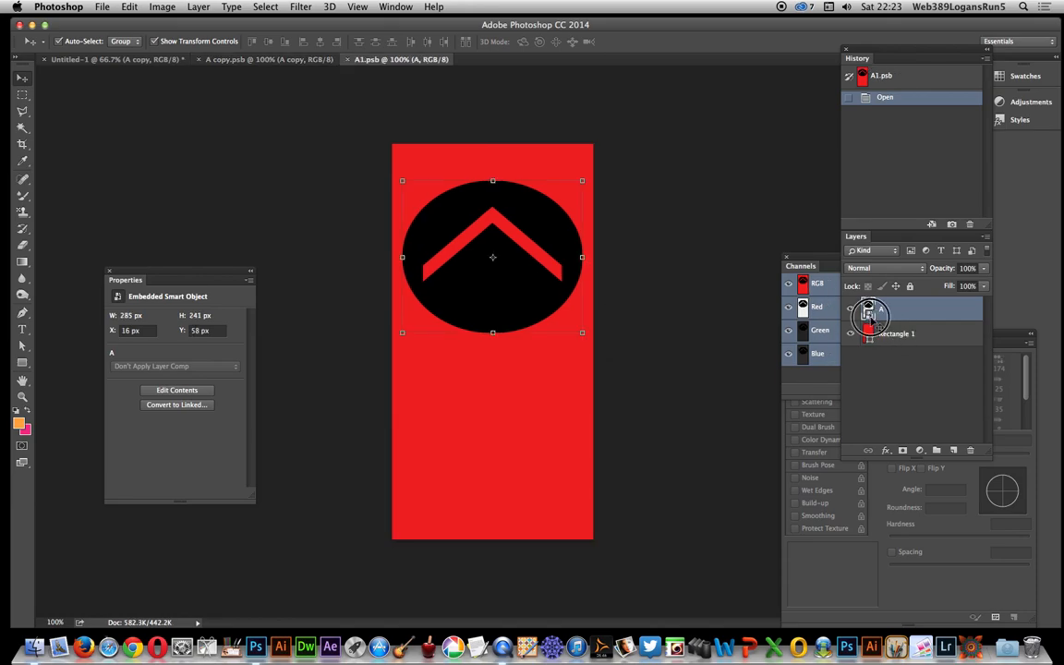
pyautogui.doubleClick(869, 312)
pyautogui.click(20, 330)
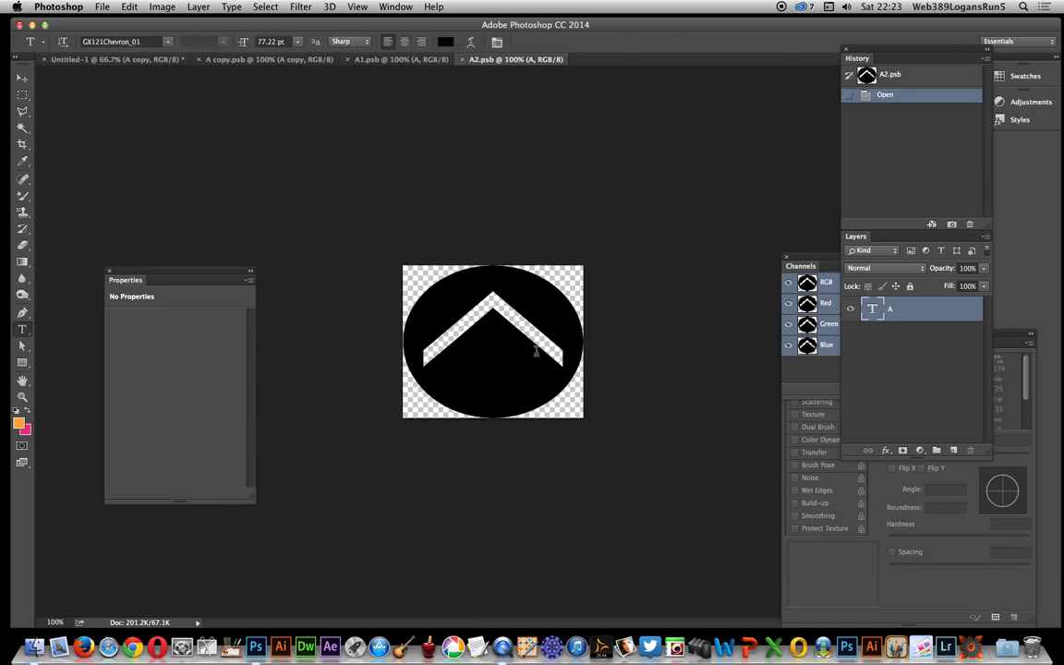
pyautogui.moveTo(547, 324); pyautogui.dragTo(477, 319)
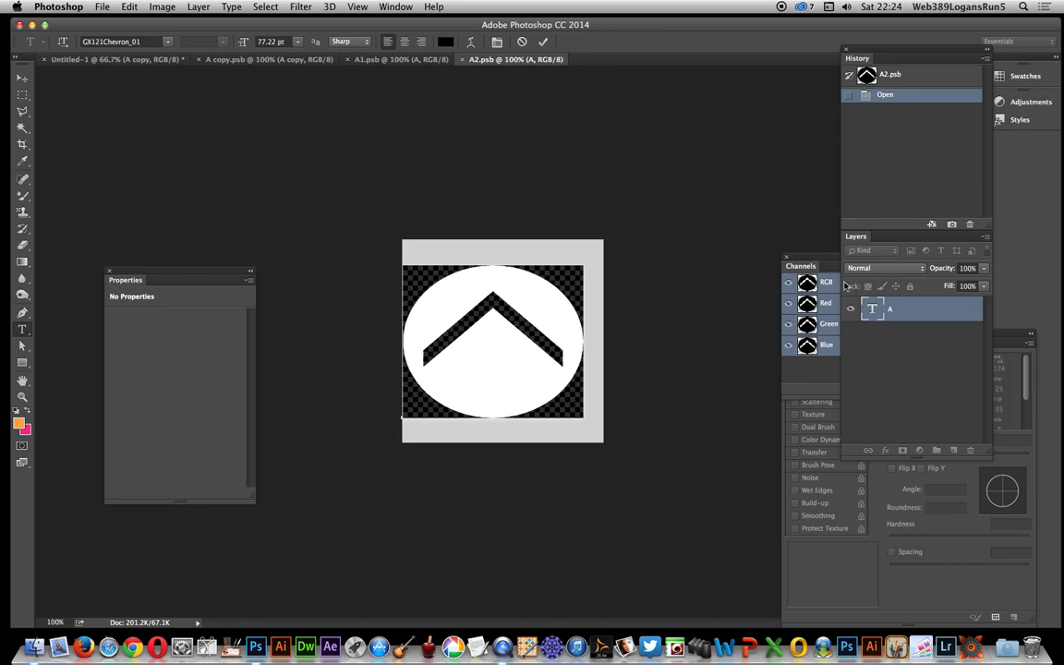
pyautogui.write('B')
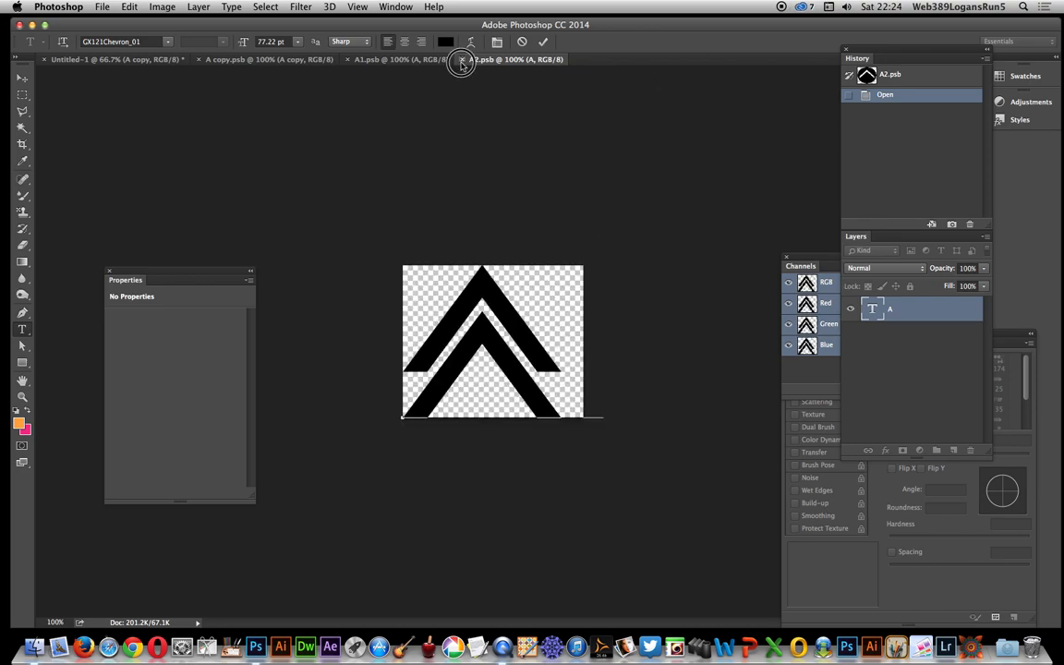
pyautogui.click(543, 41)
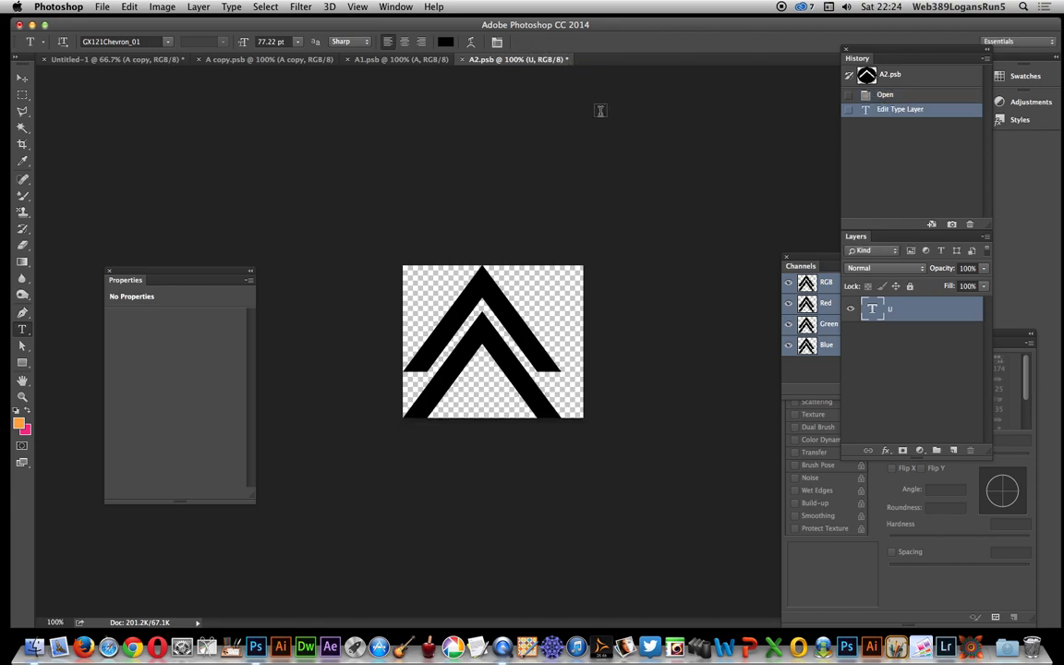
# - Save and close the nested documents A2.psb, A1.psb and A copy.psb in turn to pass the new symbol up to the parent document
pyautogui.click(462, 59)
pyautogui.click(636, 222)
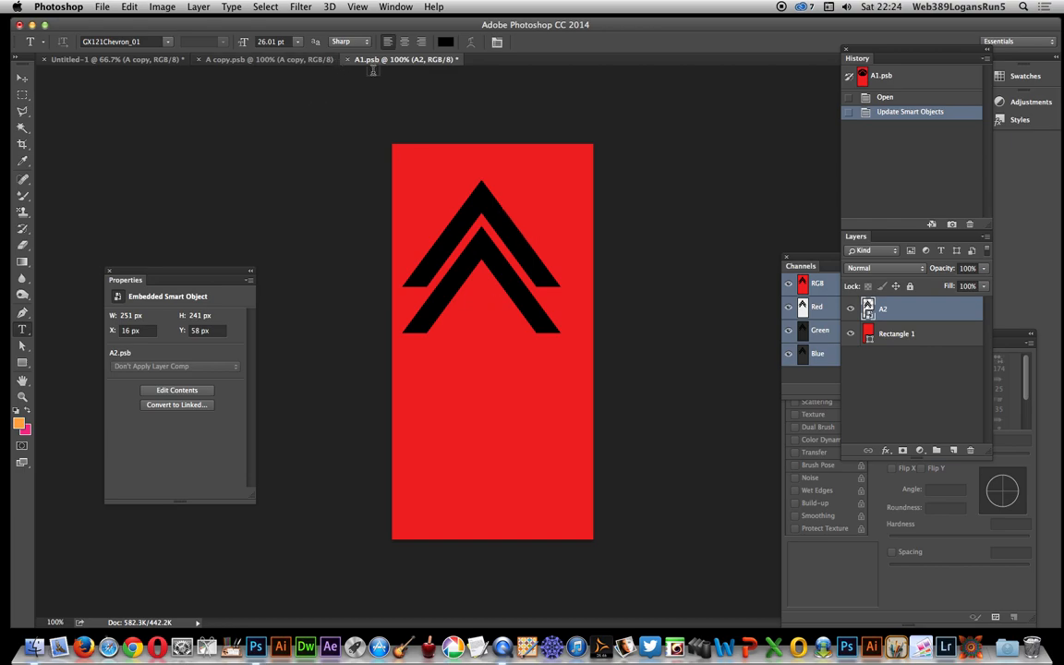
pyautogui.click(345, 59)
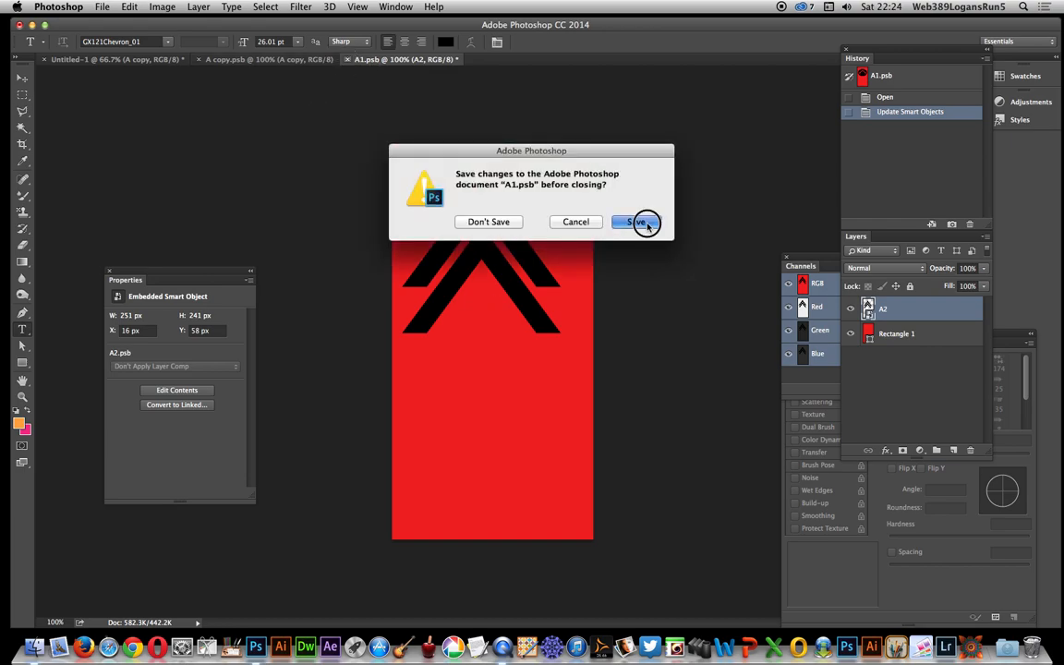
pyautogui.click(637, 221)
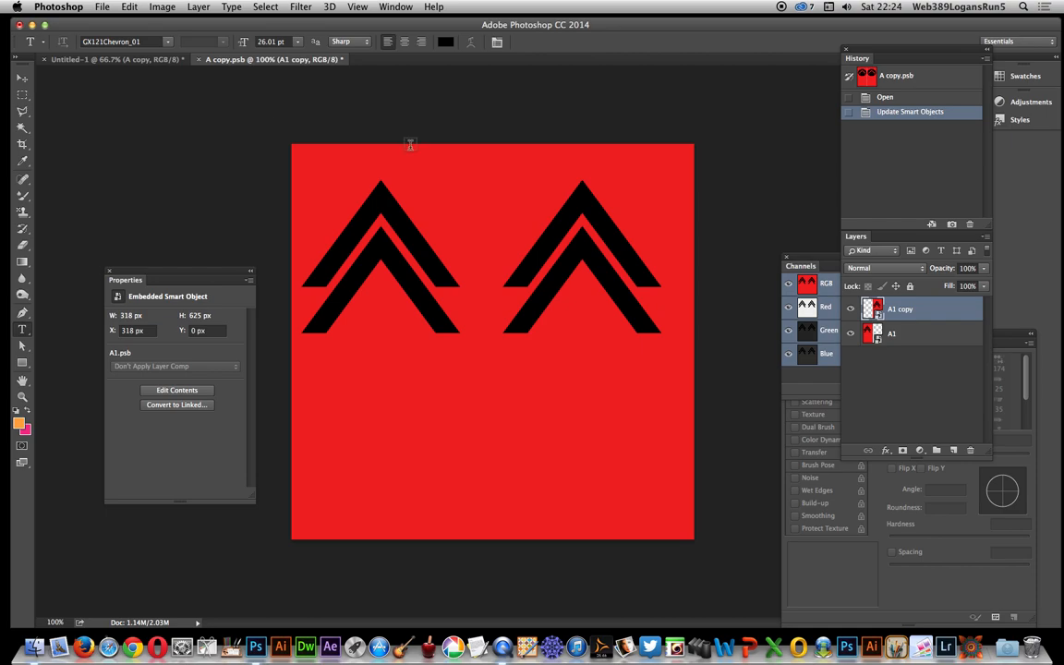
pyautogui.click(199, 60)
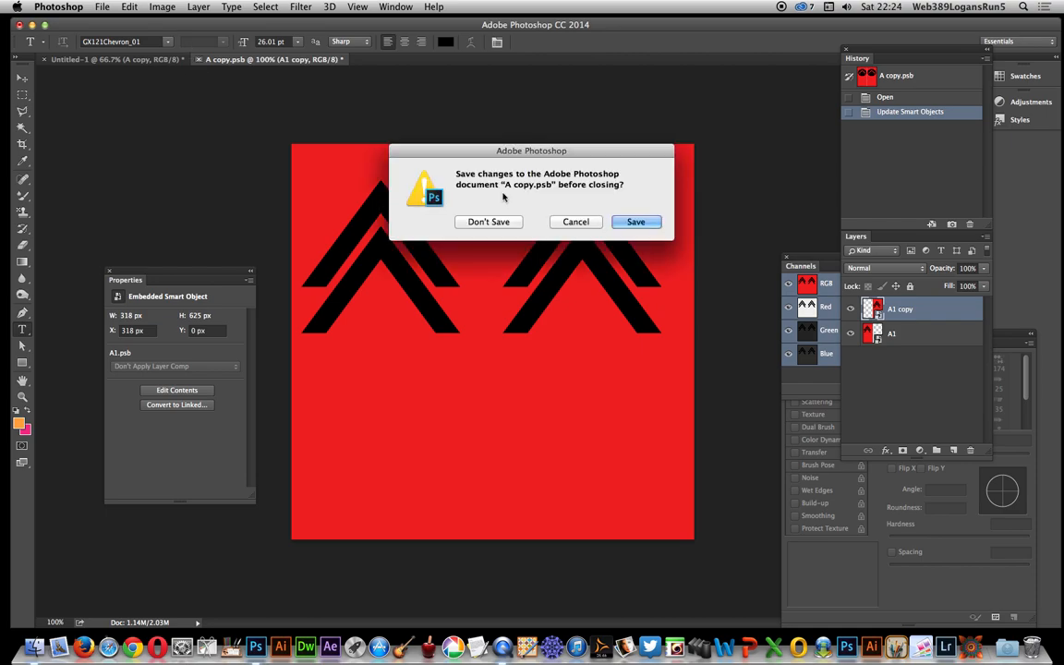
pyautogui.click(636, 222)
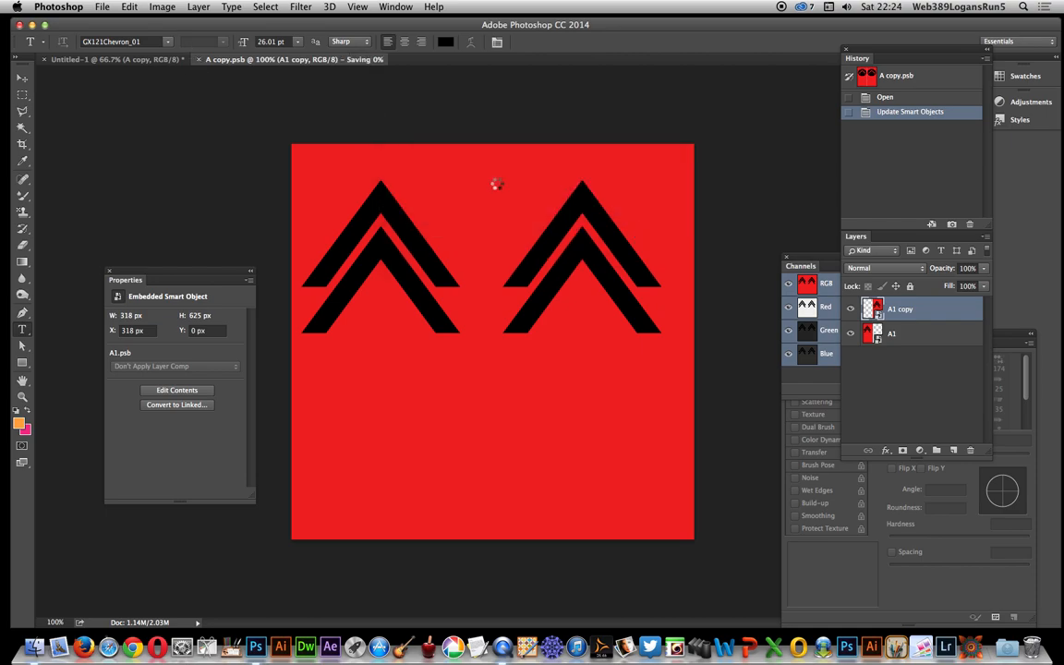